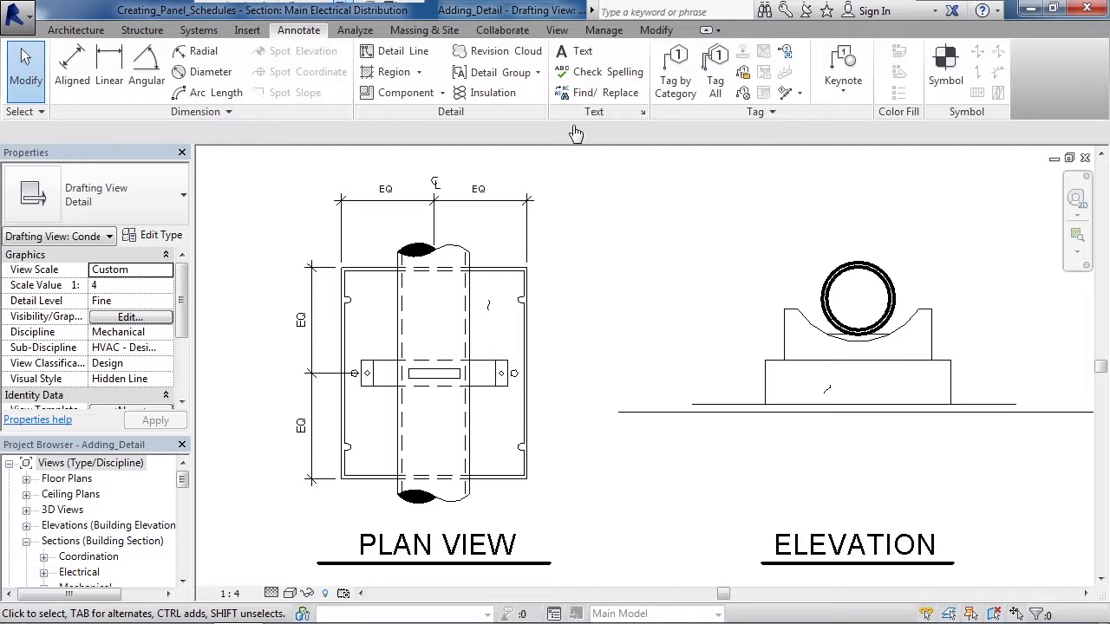
# Draw a horizontal detail line about 475 long in line style 51, beside the existing elevation and level with its ground line
pyautogui.click(559, 32)
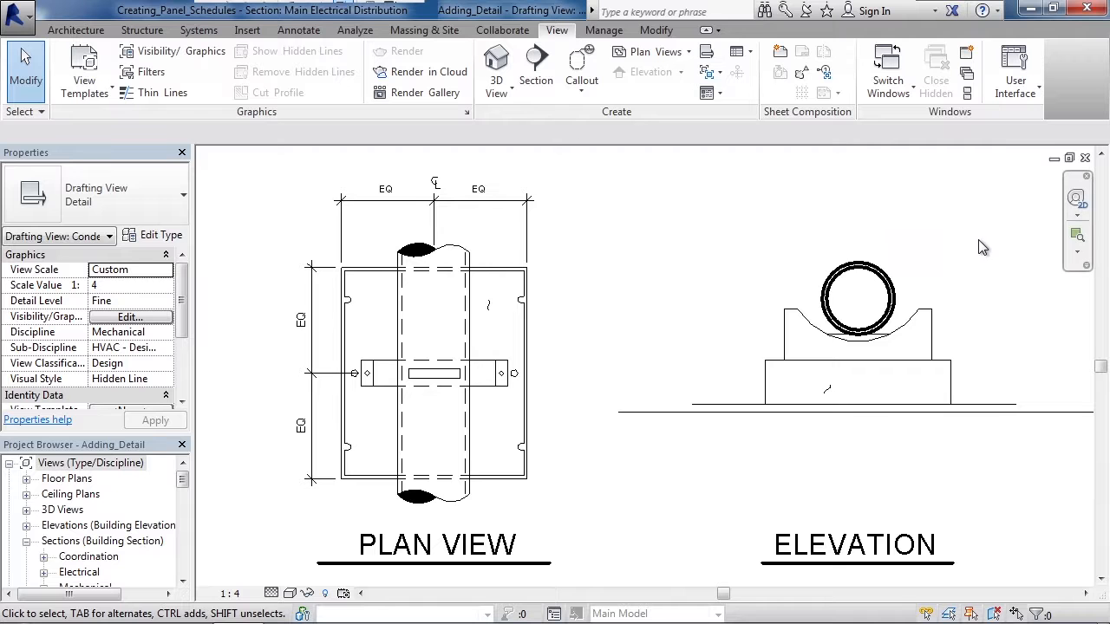
pyautogui.moveTo(987, 250); pyautogui.dragTo(512, 238, button='middle')
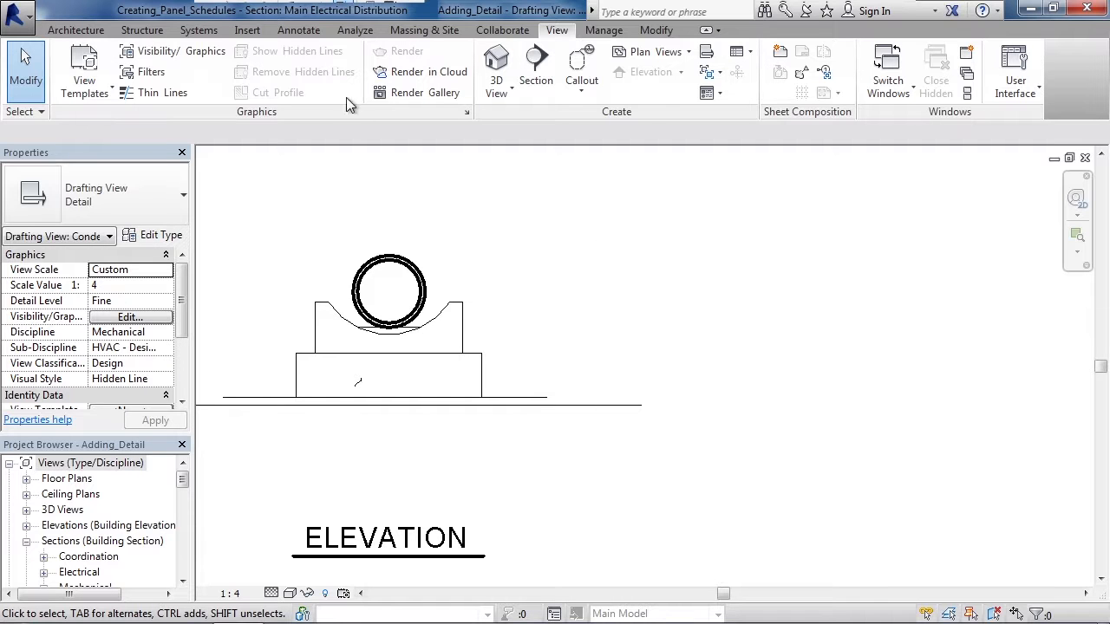
pyautogui.click(299, 30)
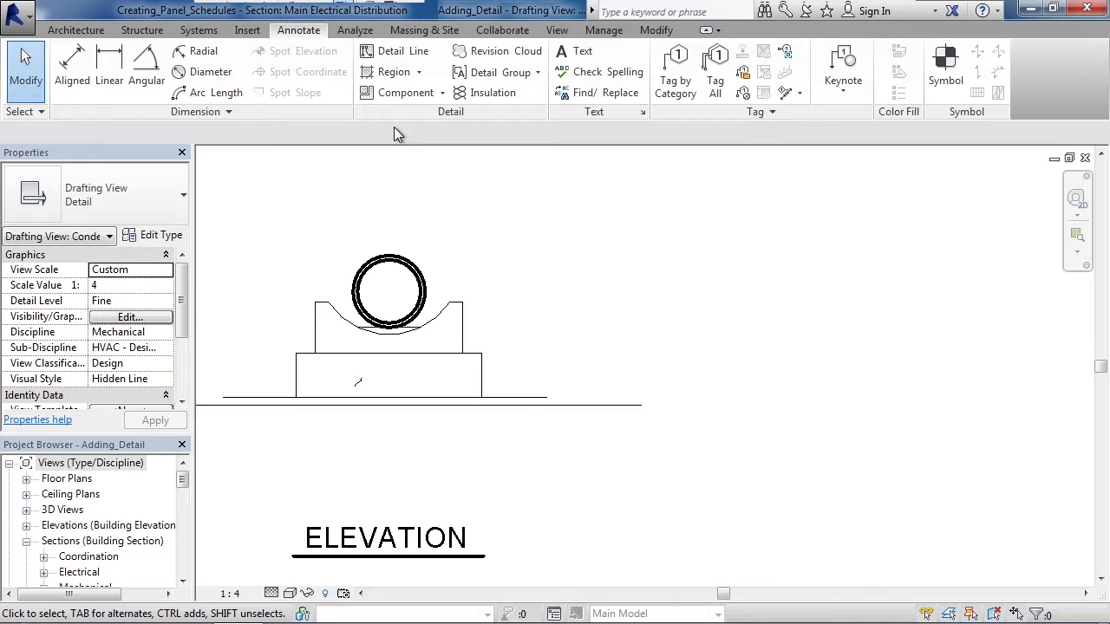
pyautogui.click(397, 54)
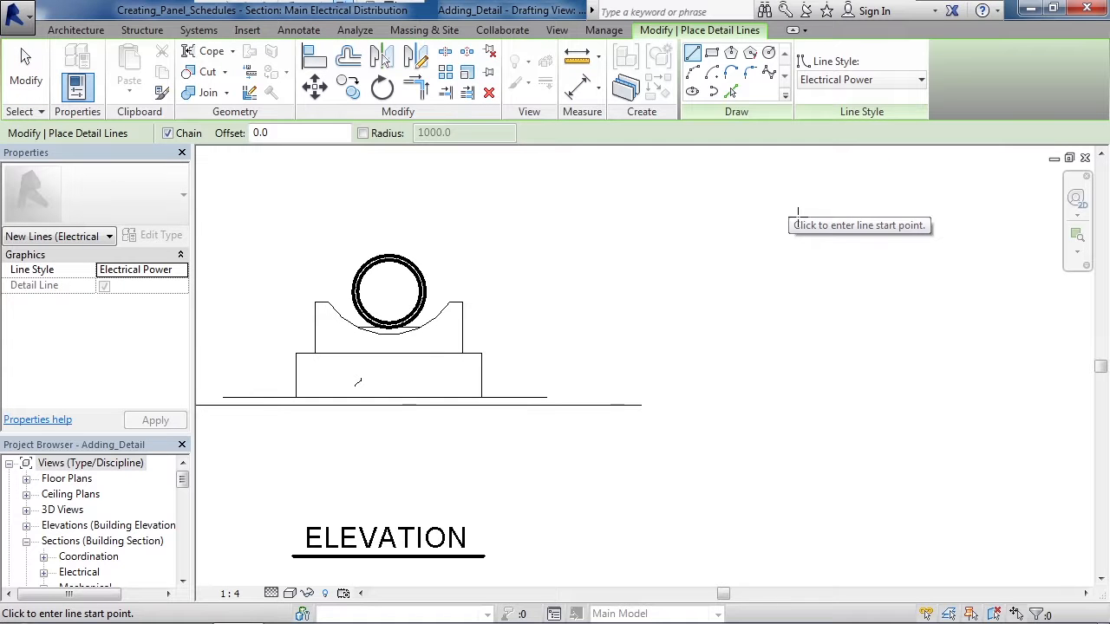
pyautogui.click(919, 80)
pyautogui.scroll(3, 922, 108)
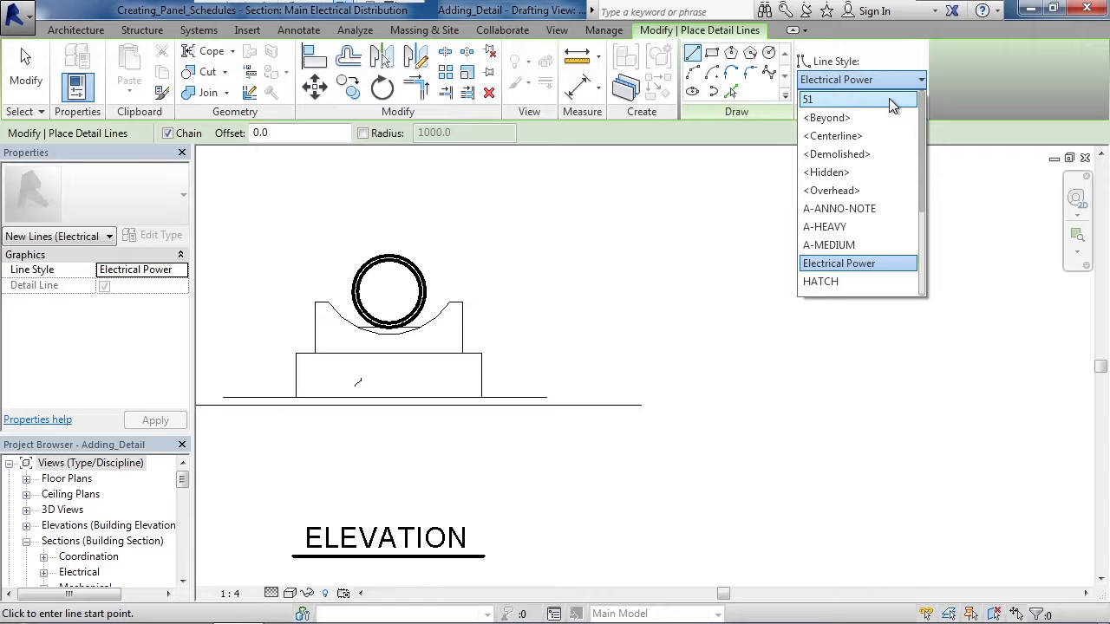
pyautogui.click(889, 98)
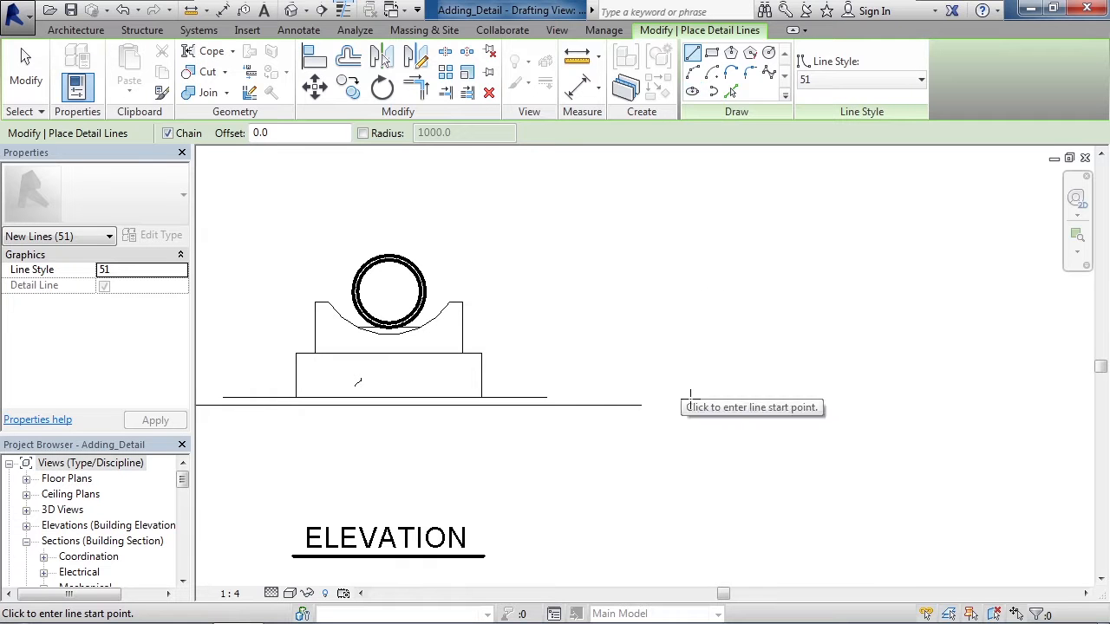
pyautogui.click(683, 408)
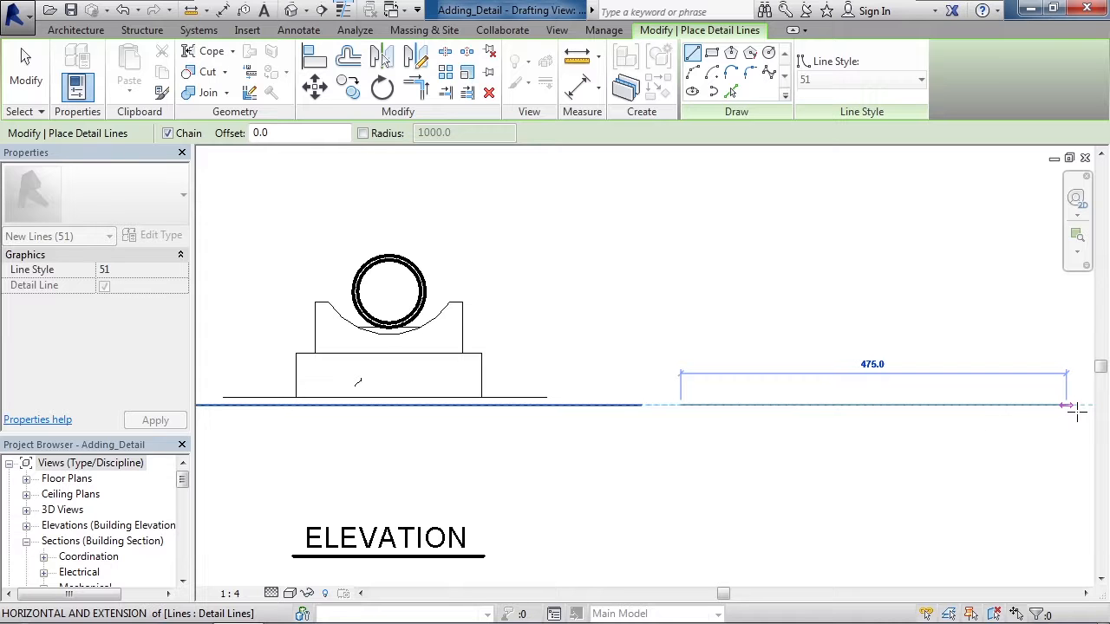
pyautogui.click(1068, 405)
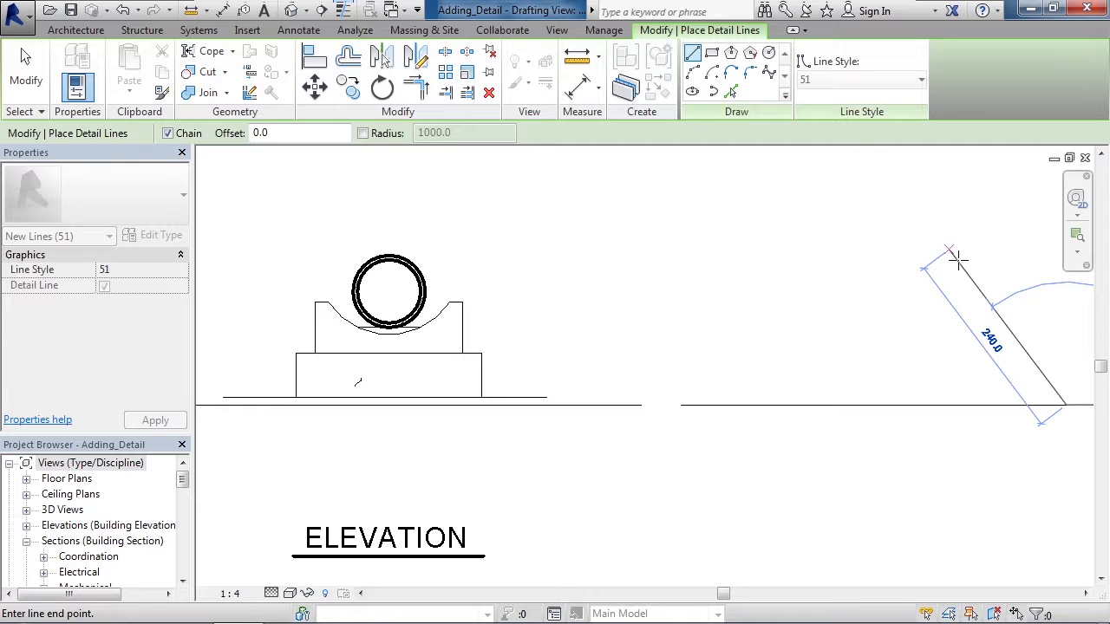
pyautogui.press('Escape')
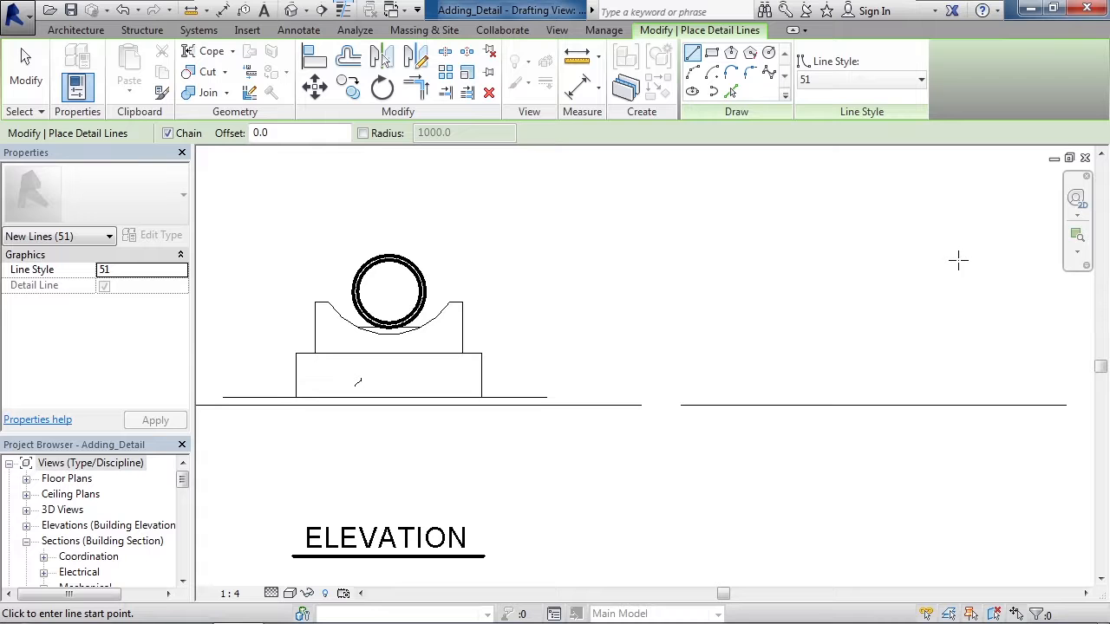
# Draw a shorter horizontal detail line just above the new ground line, level with the existing elevation's upper base line
pyautogui.click(731, 396)
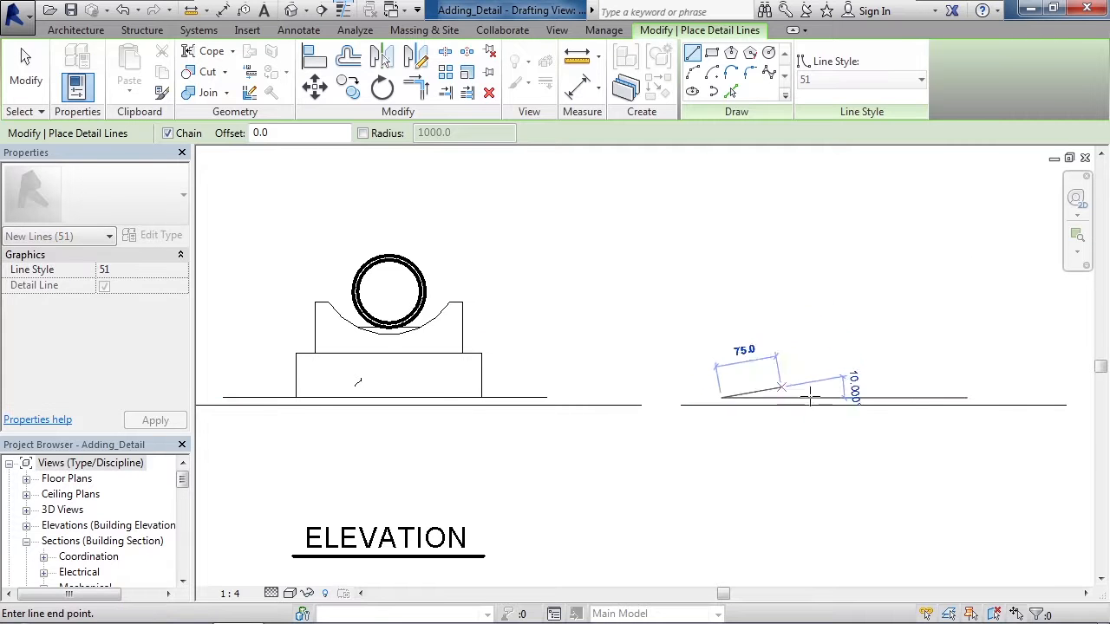
pyautogui.click(1034, 398)
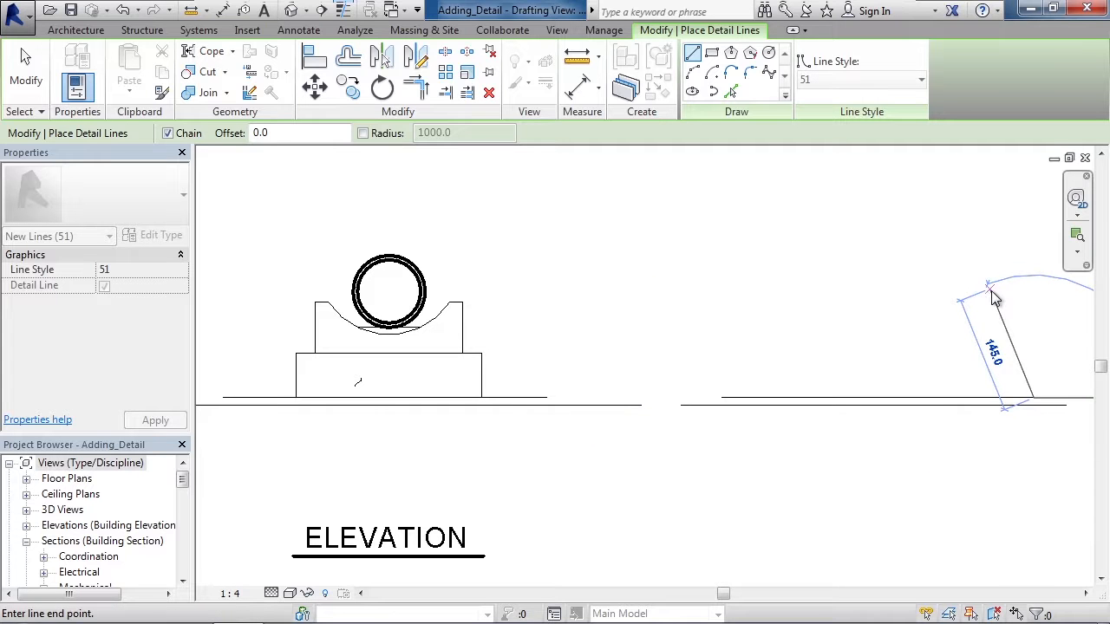
pyautogui.press('Escape')
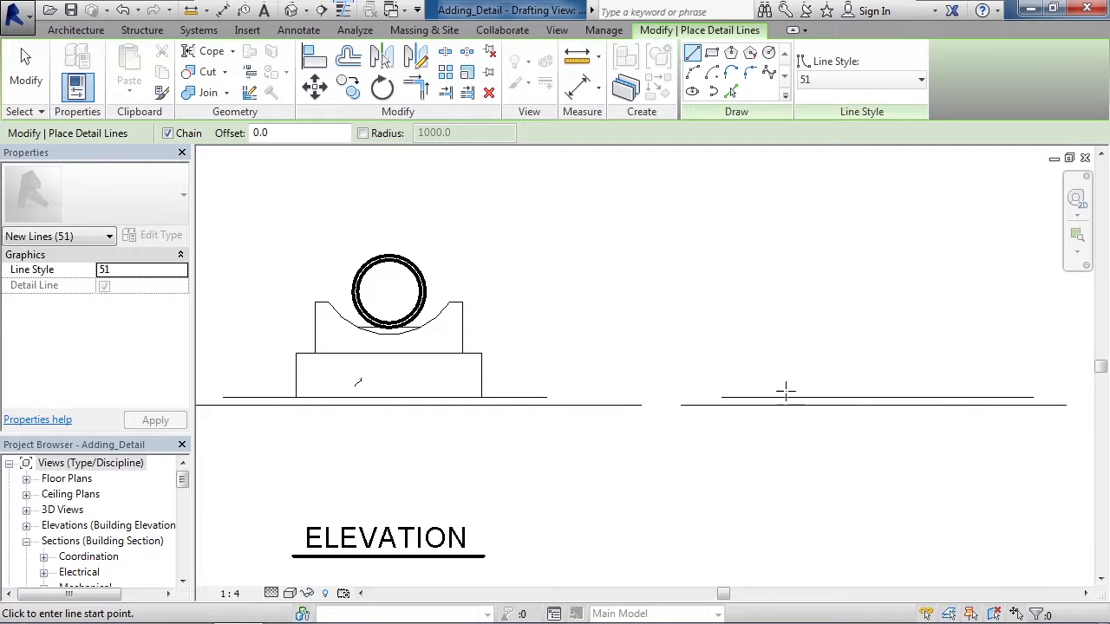
# Draw the base block outline about 260 wide on the upper base line, matching the height of the existing block
pyautogui.click(770, 398)
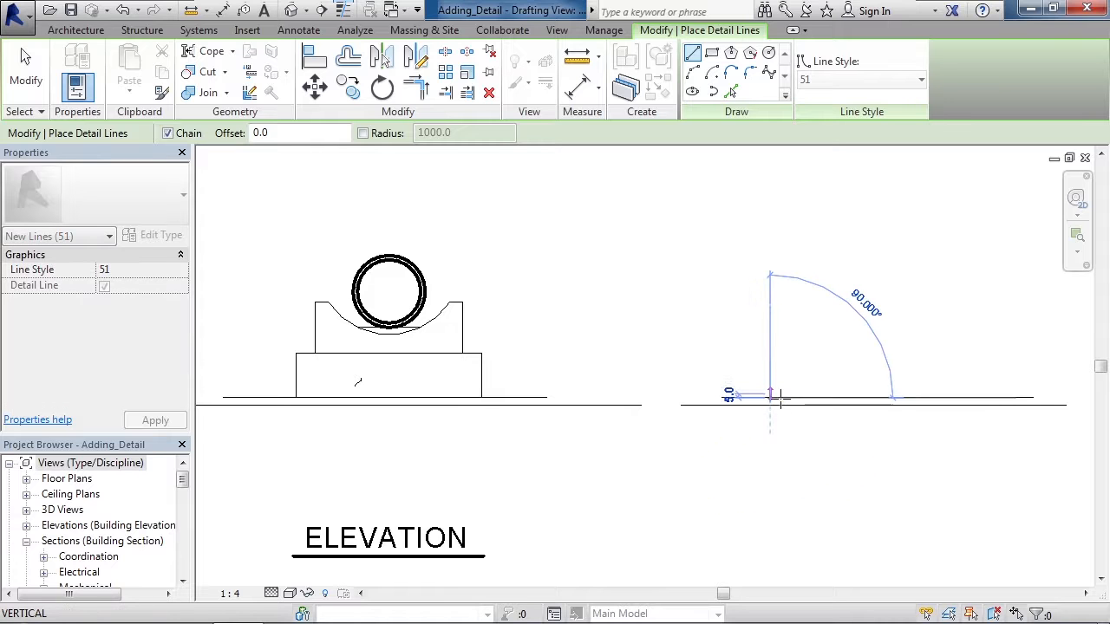
pyautogui.click(770, 353)
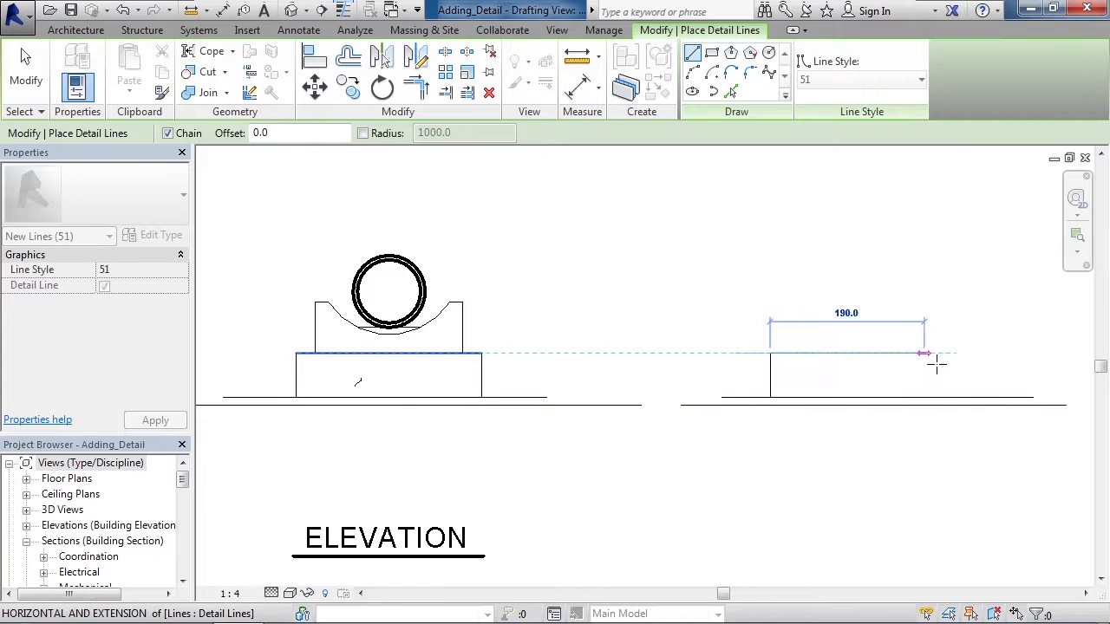
pyautogui.click(981, 353)
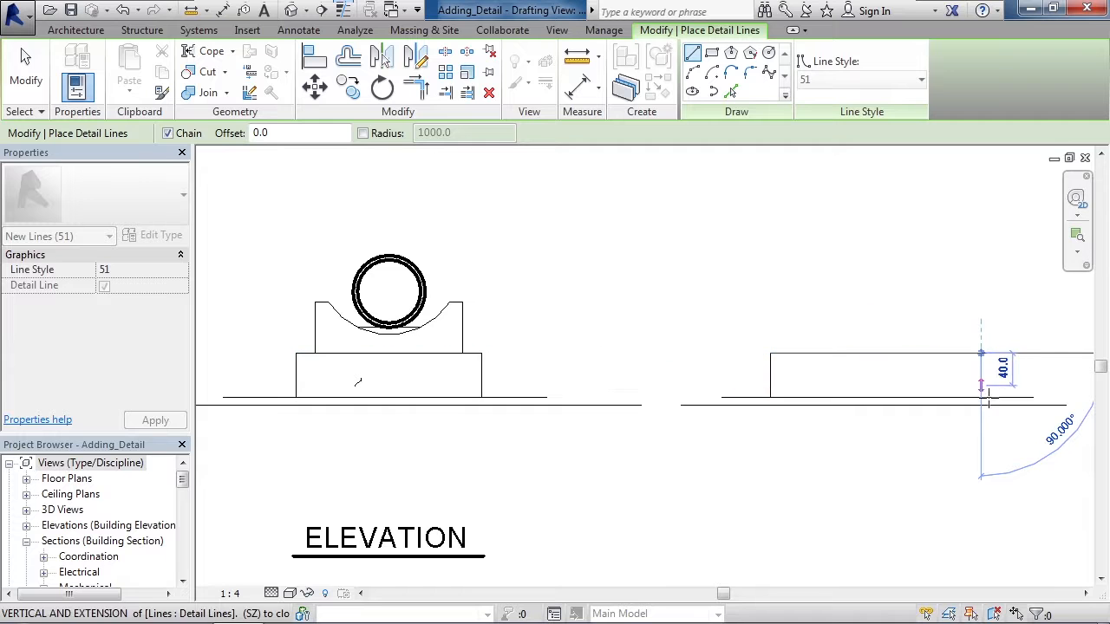
pyautogui.click(981, 398)
pyautogui.press('Escape')
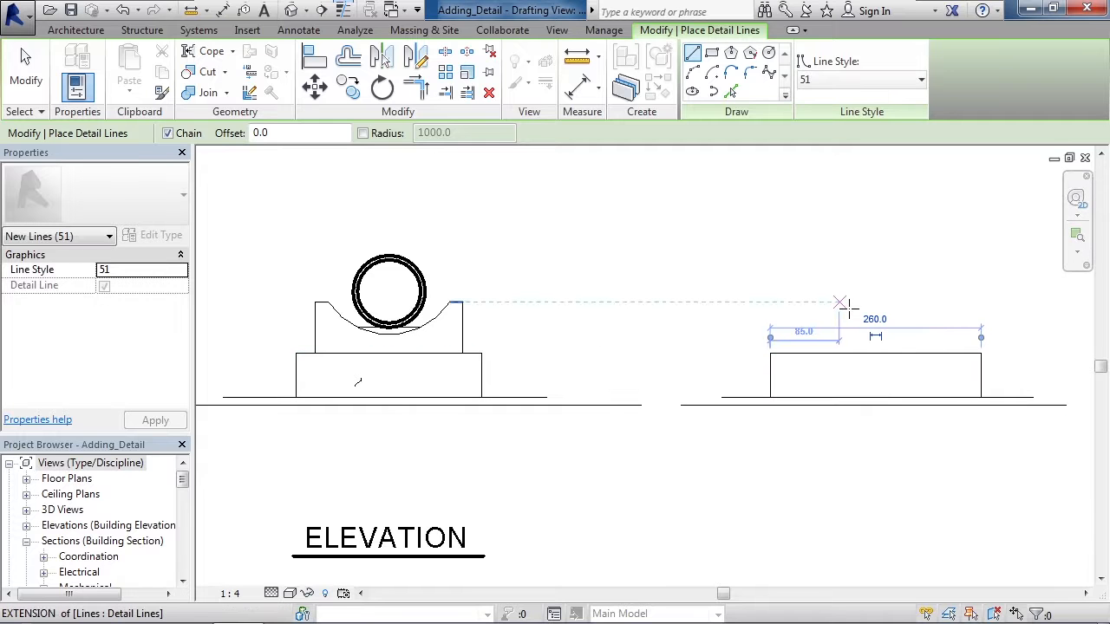
# Draw the saddle's left side about 63 high with a 25 long top edge, continued by a concave arc of about 118 radius
pyautogui.click(789, 352)
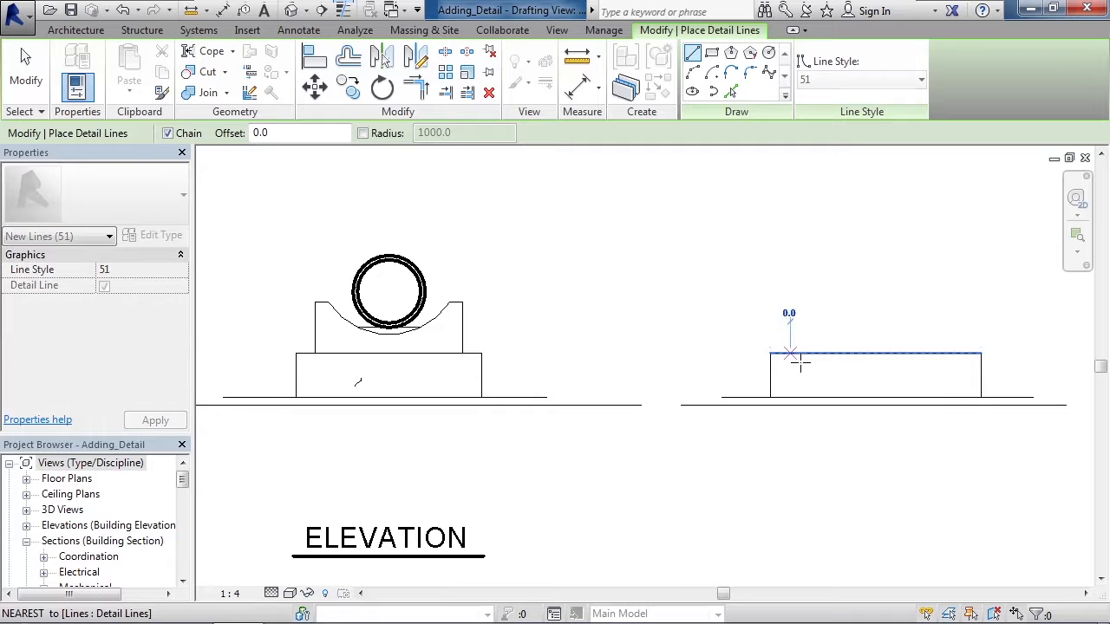
pyautogui.click(789, 301)
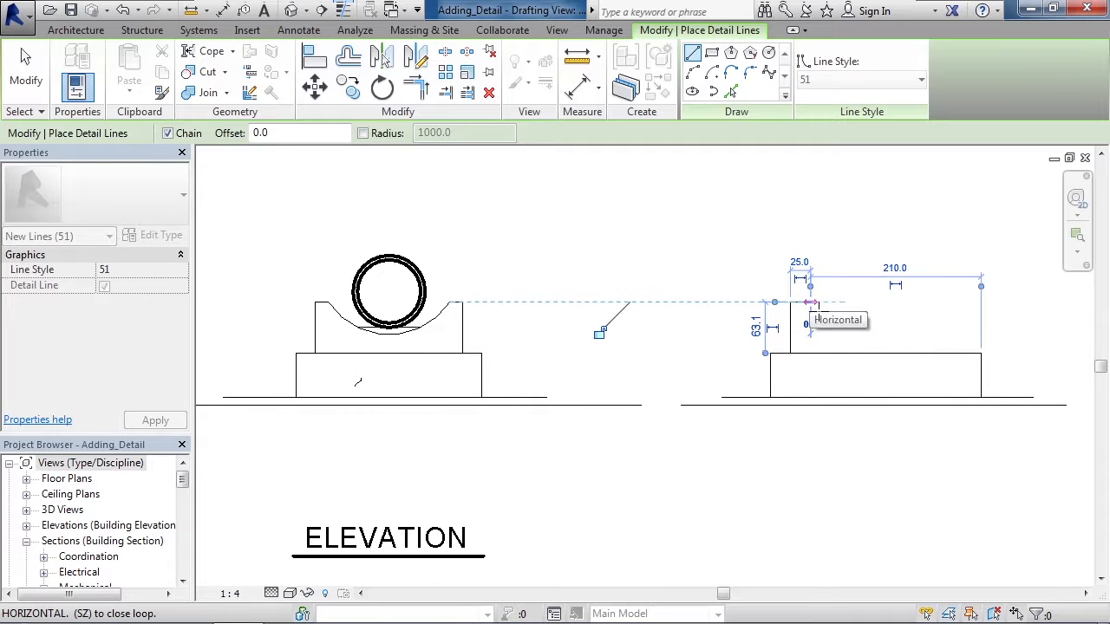
pyautogui.click(810, 303)
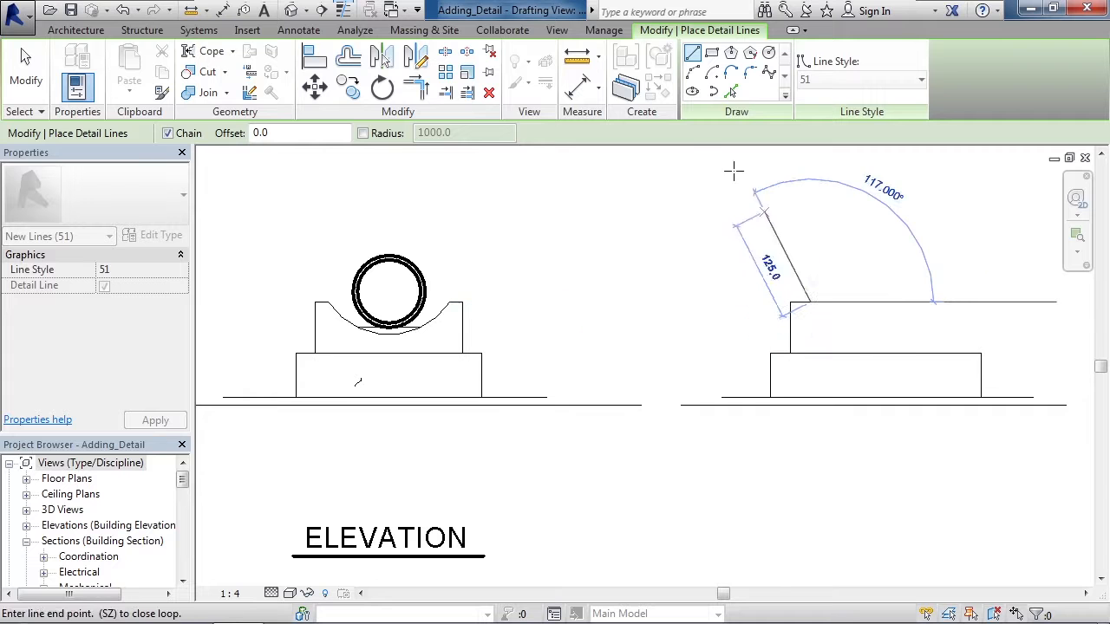
pyautogui.click(693, 73)
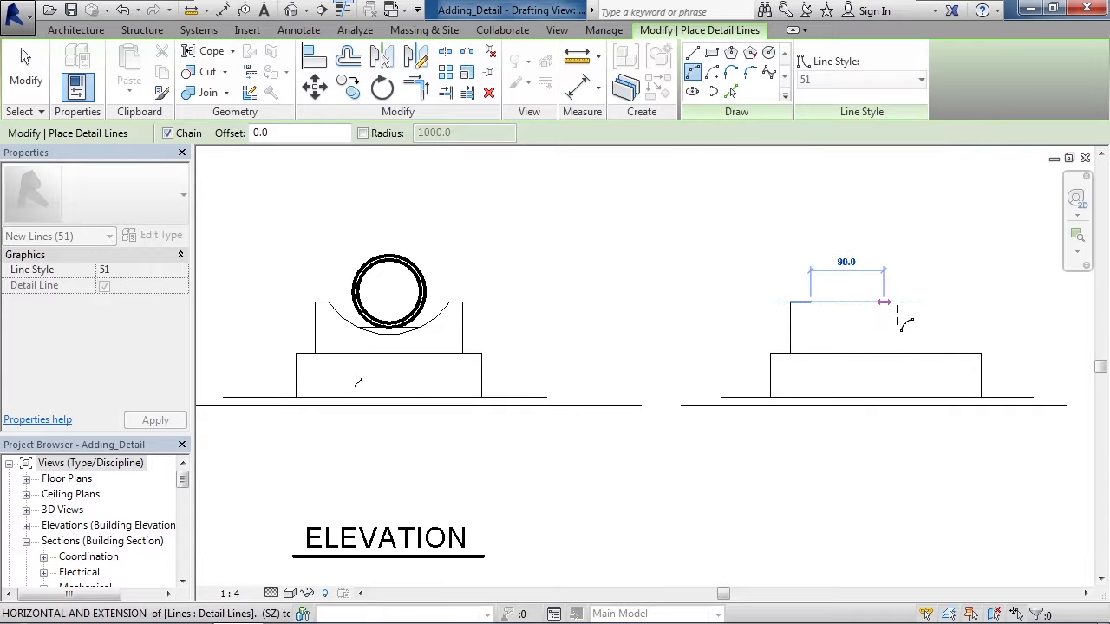
pyautogui.click(944, 302)
pyautogui.click(843, 322)
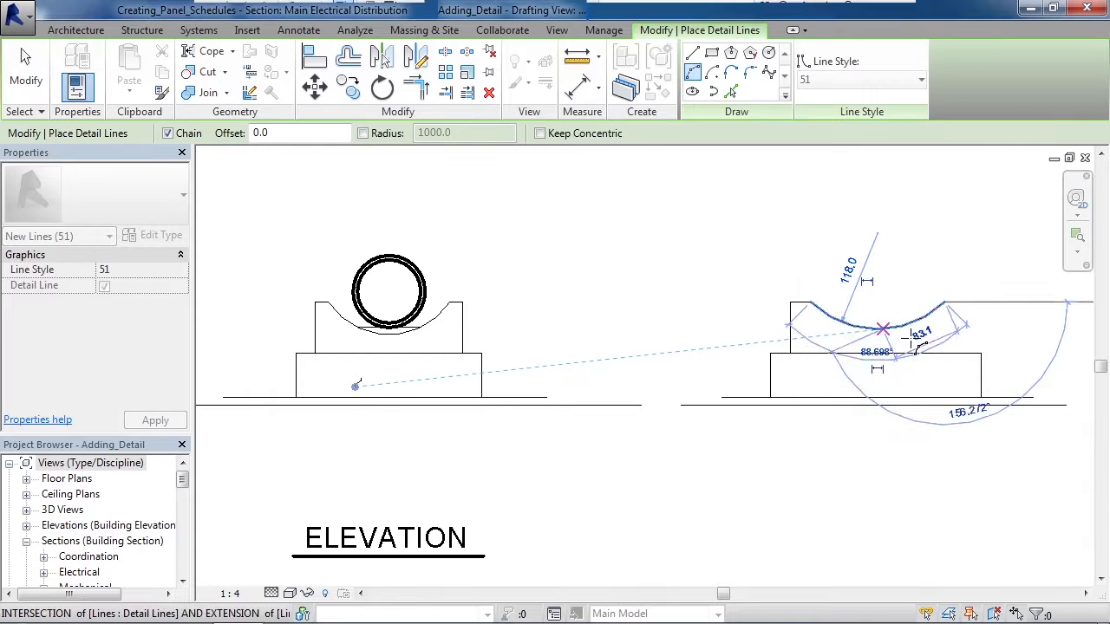
# Complete the saddle from the arc's end with a short top edge and a right side down to the block, about 220 wide overall
pyautogui.click(692, 53)
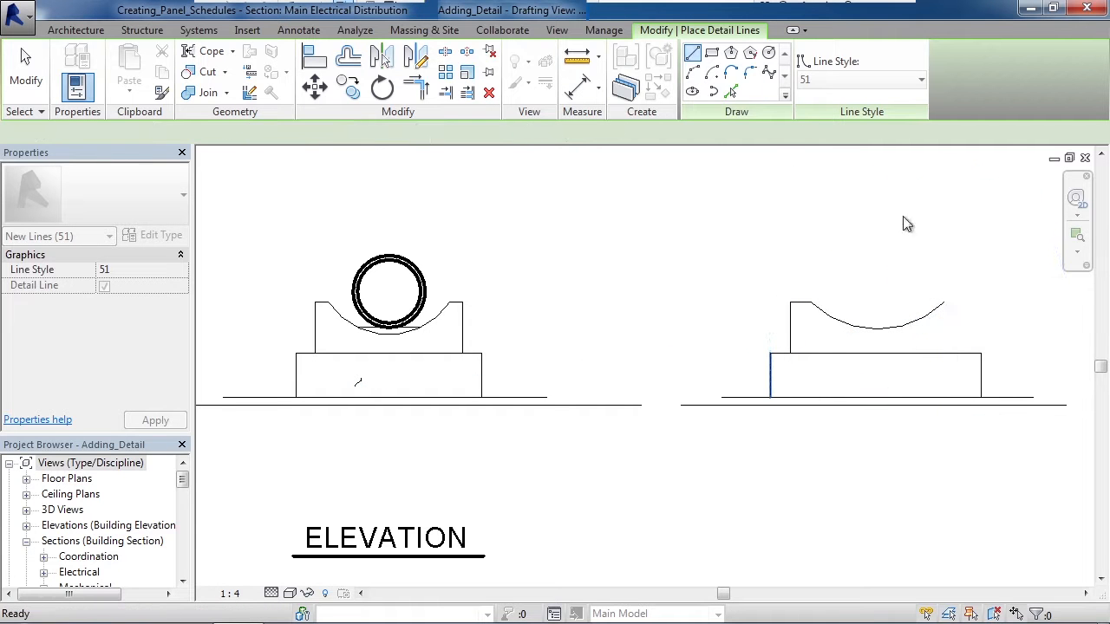
pyautogui.click(969, 302)
pyautogui.click(969, 352)
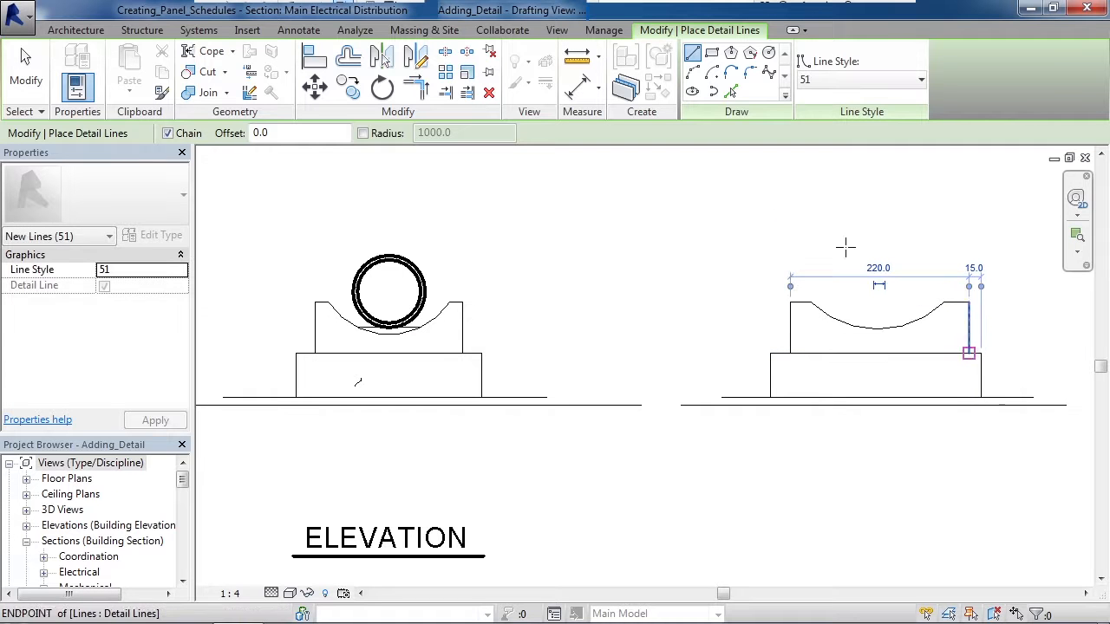
pyautogui.press('Escape')
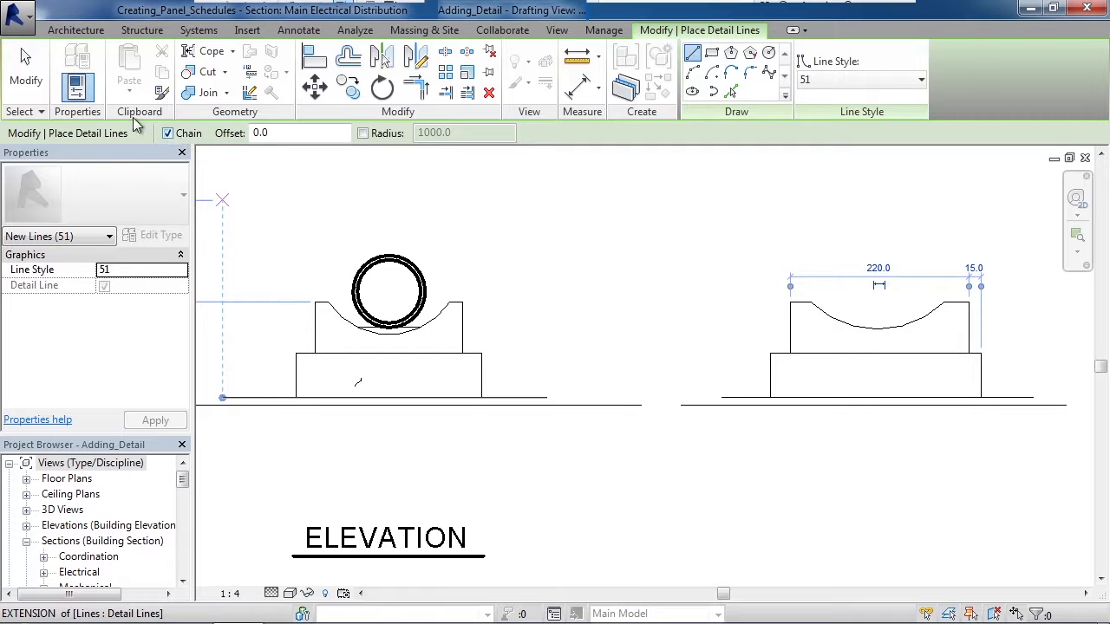
pyautogui.click(23, 69)
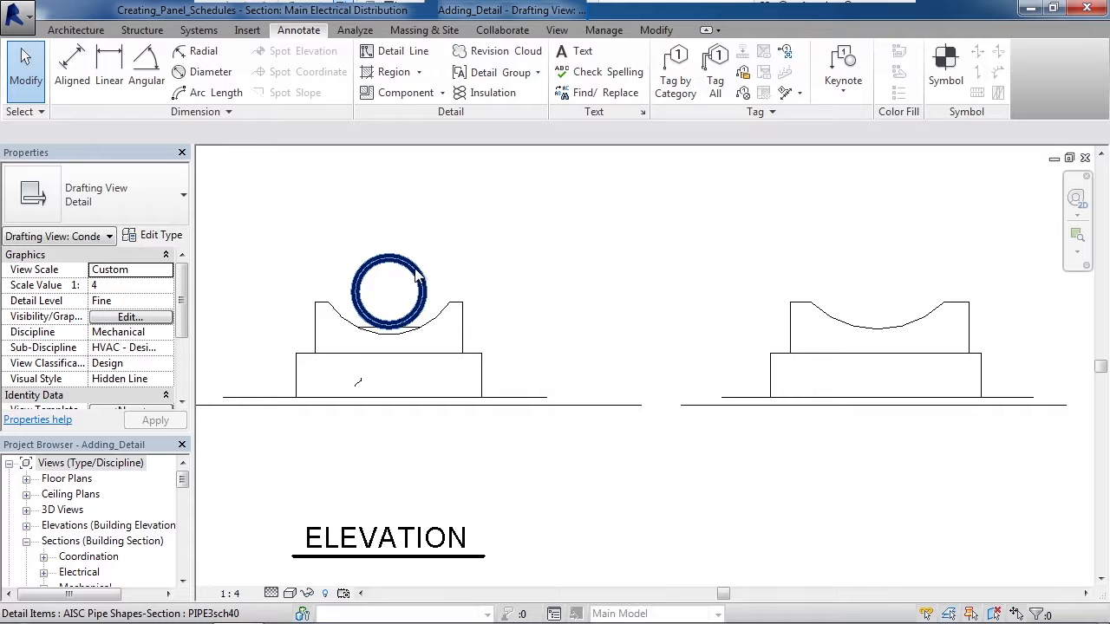
# Place an AISC Pipe Shapes-Section PIPE3sch40 detail component in the new saddle's concave arc
pyautogui.click(443, 93)
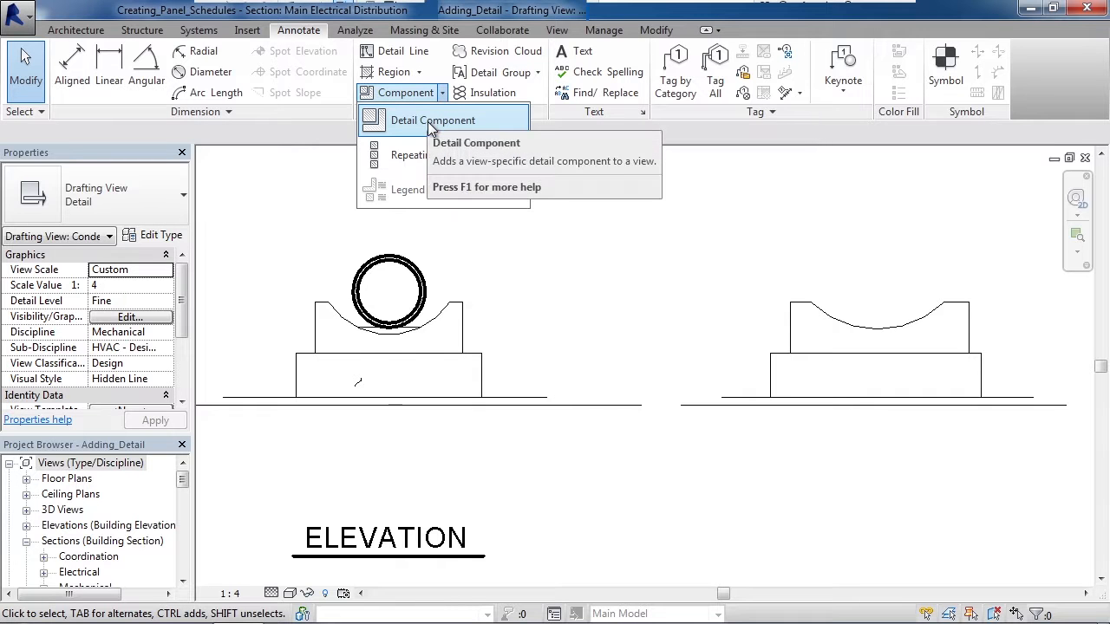
pyautogui.click(430, 122)
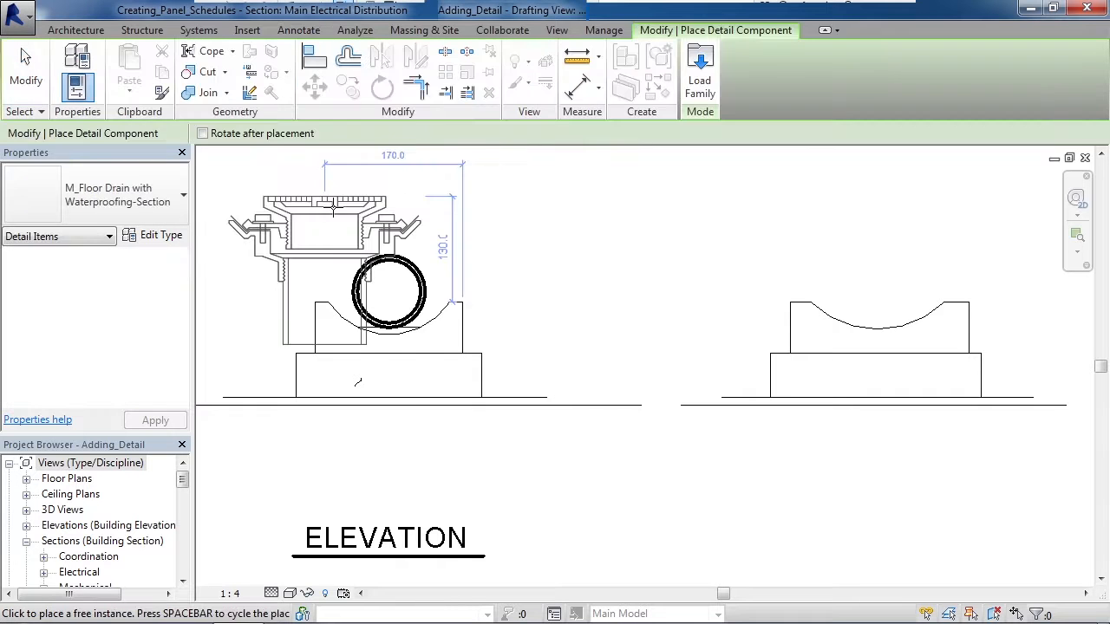
pyautogui.click(139, 203)
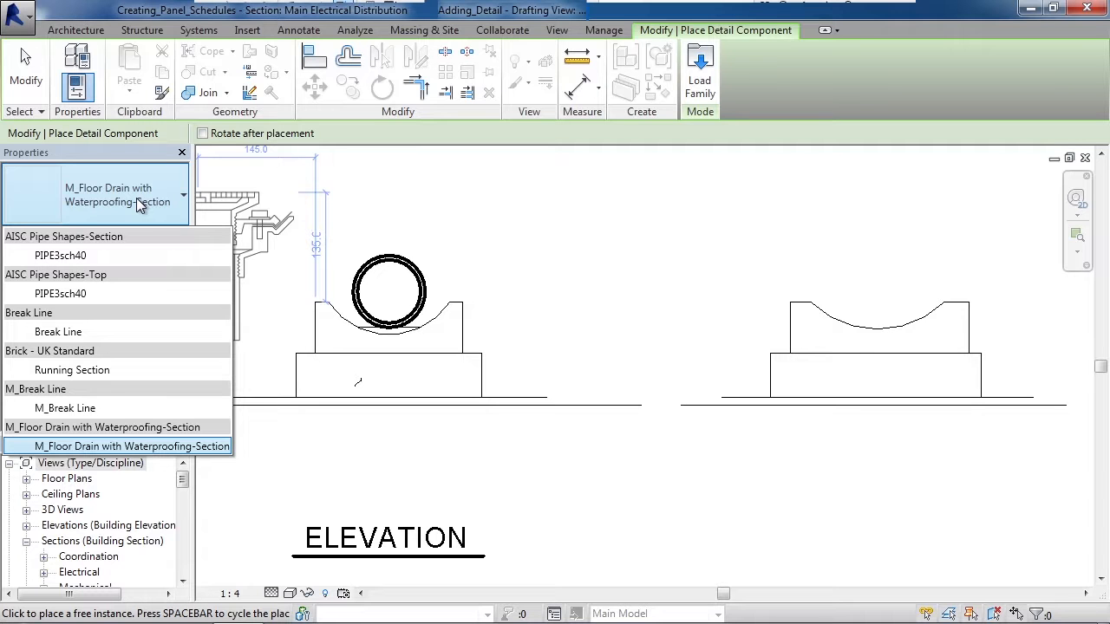
pyautogui.click(104, 254)
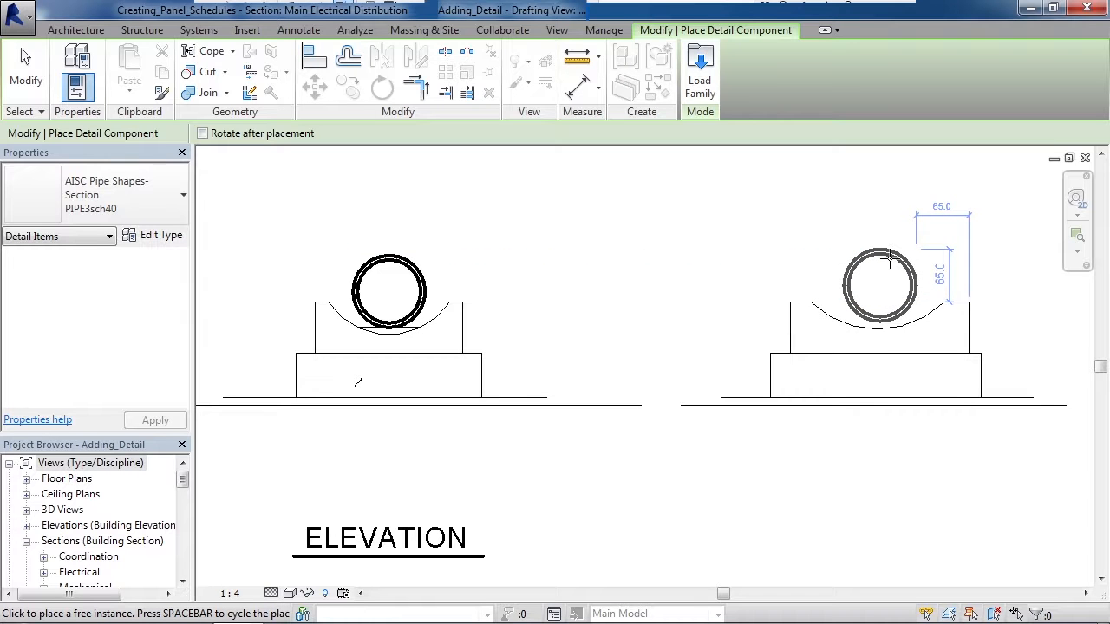
pyautogui.click(888, 260)
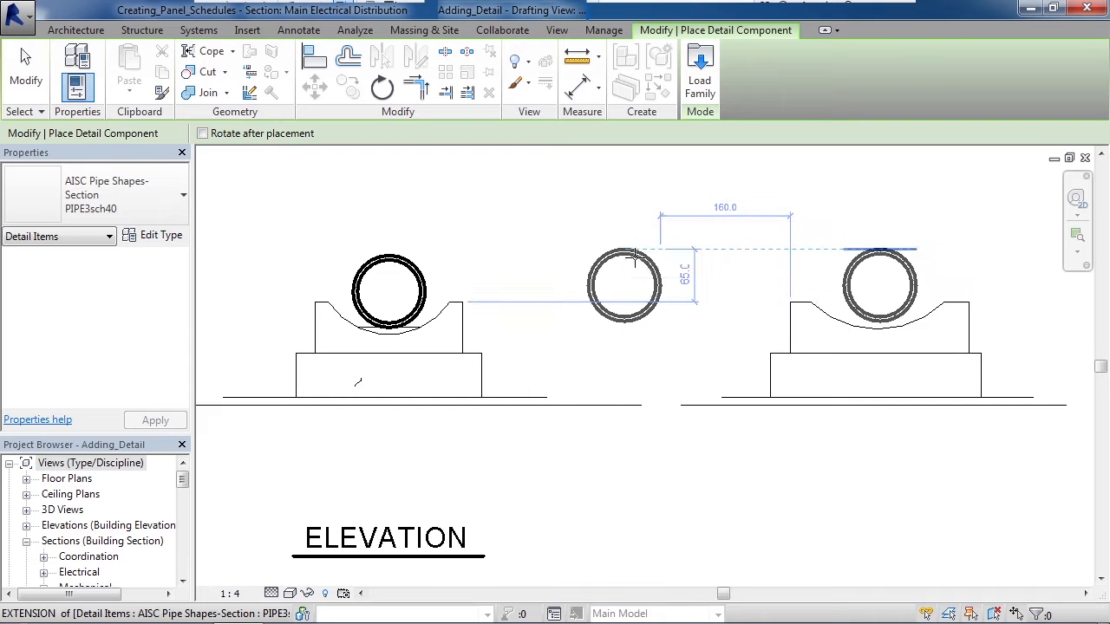
pyautogui.press('Escape')
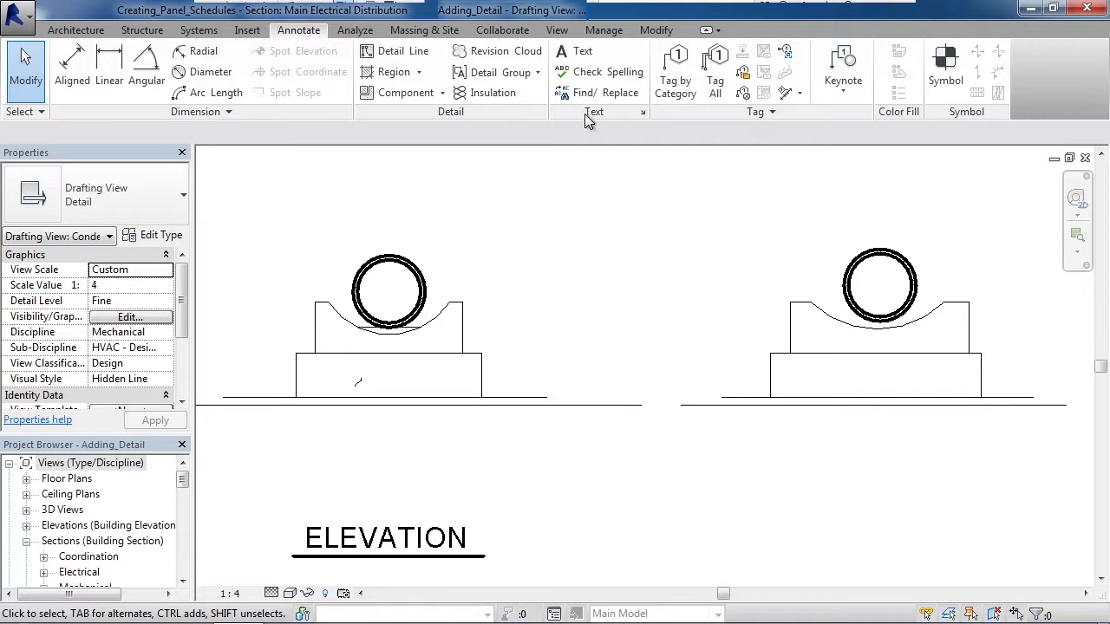
# Place the text title ELEVATION in the 1/4" ARIAL type below the new pipe support
pyautogui.click(579, 56)
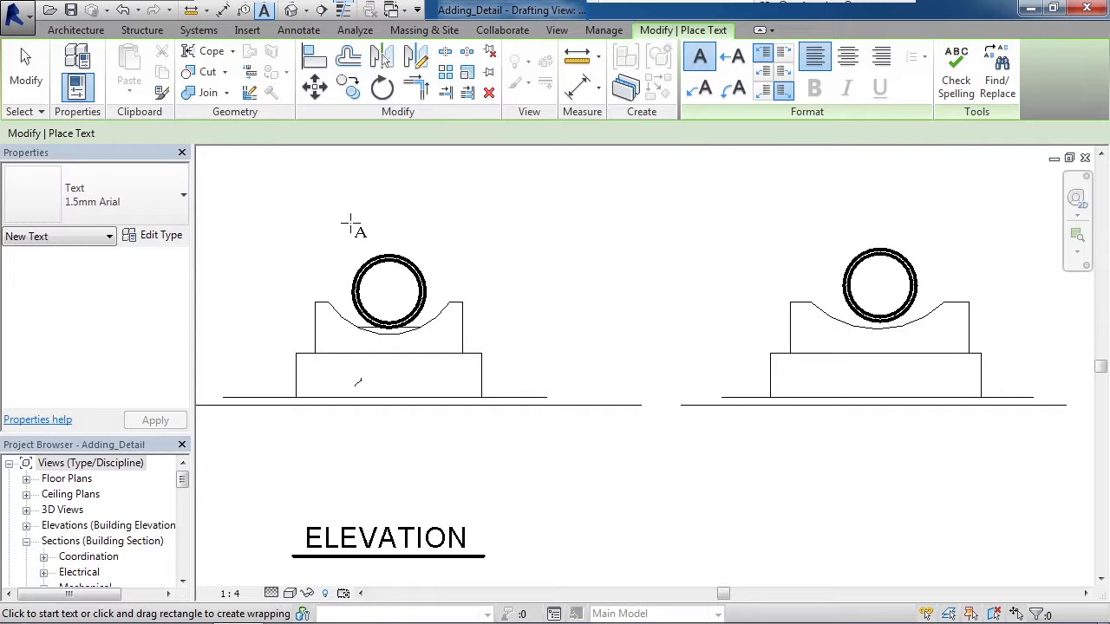
pyautogui.click(173, 206)
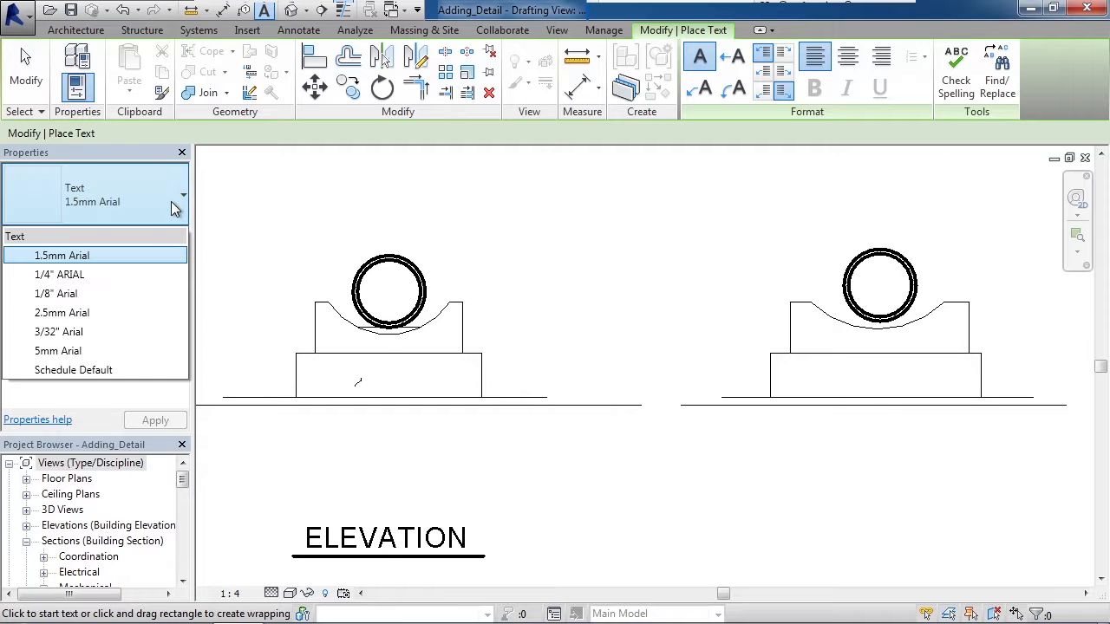
pyautogui.click(113, 275)
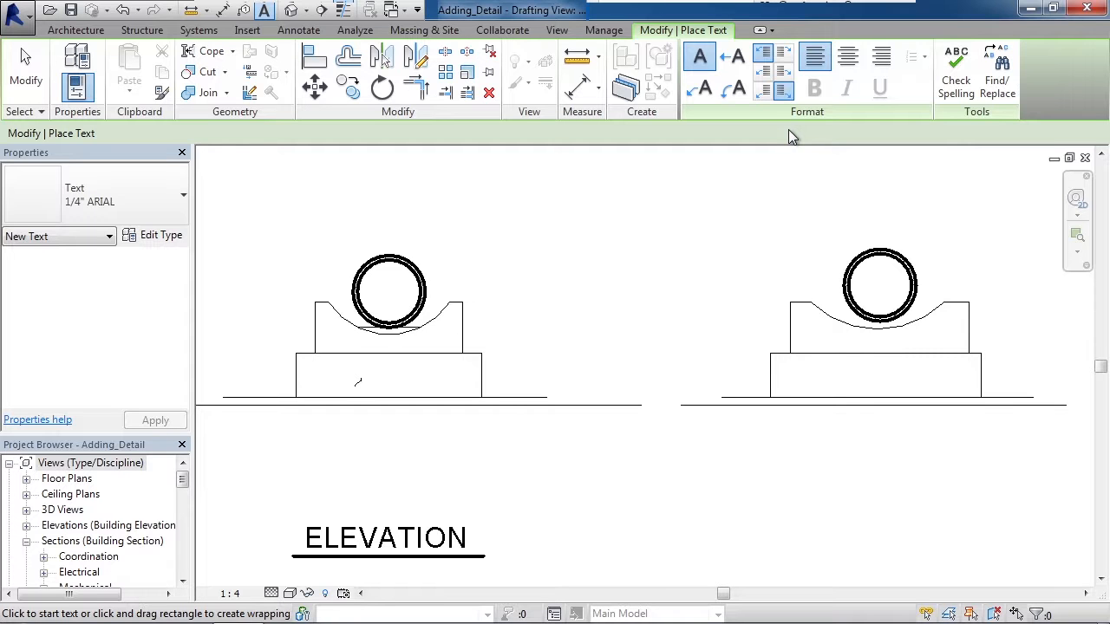
pyautogui.click(806, 525)
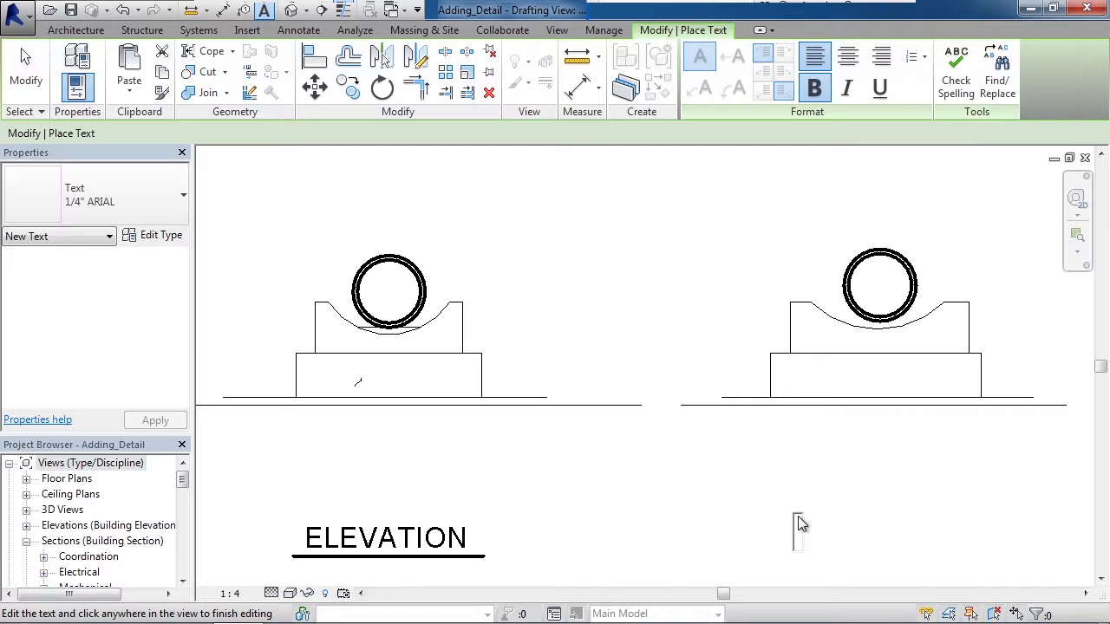
pyautogui.write('ELE')
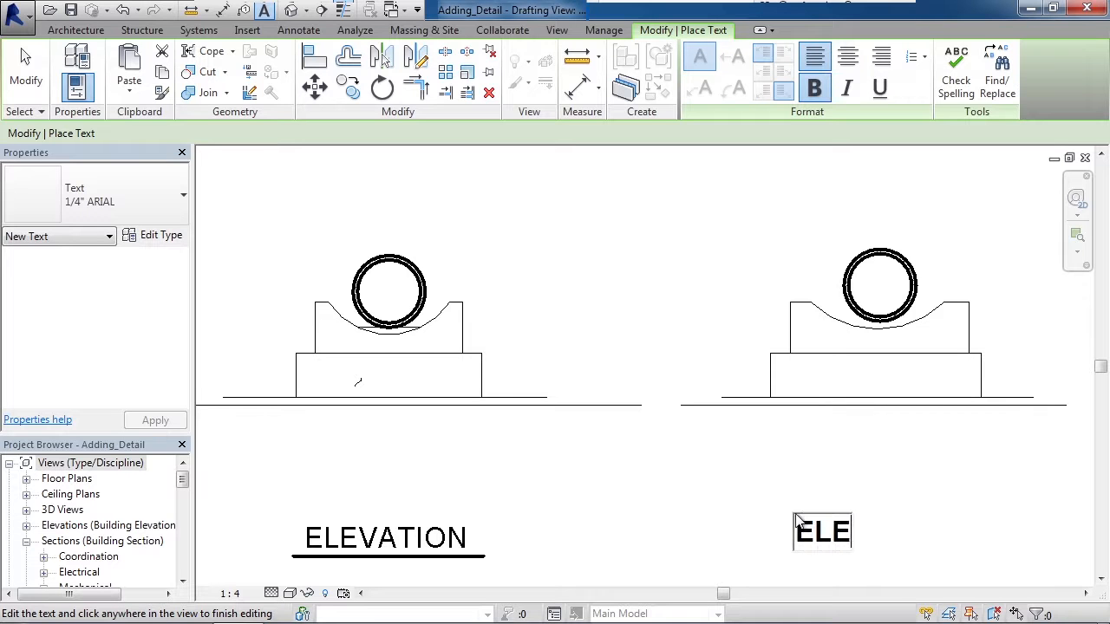
pyautogui.write('VATIO')
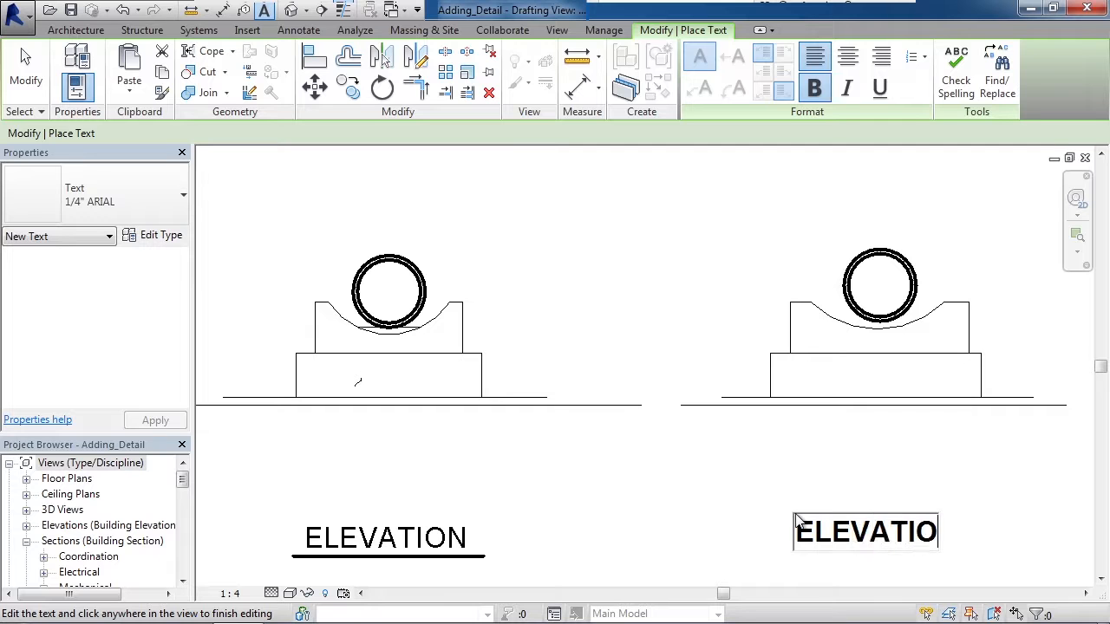
pyautogui.write('N')
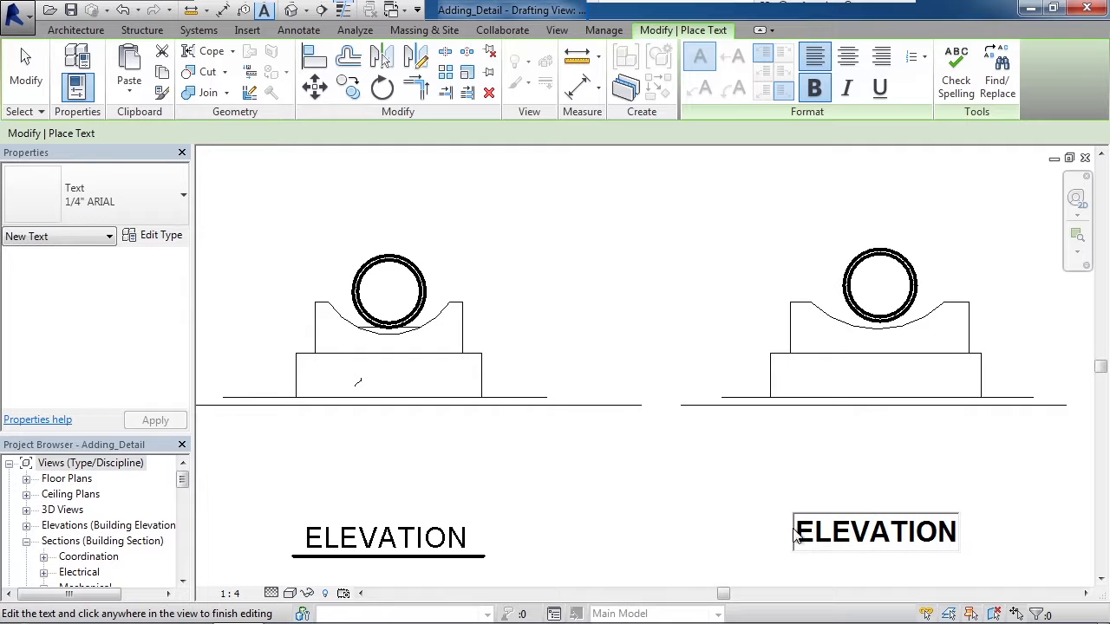
# Remove the bold formatting from the new ELEVATION title, underline it, and finish the text
pyautogui.moveTo(790, 530); pyautogui.dragTo(965, 542)
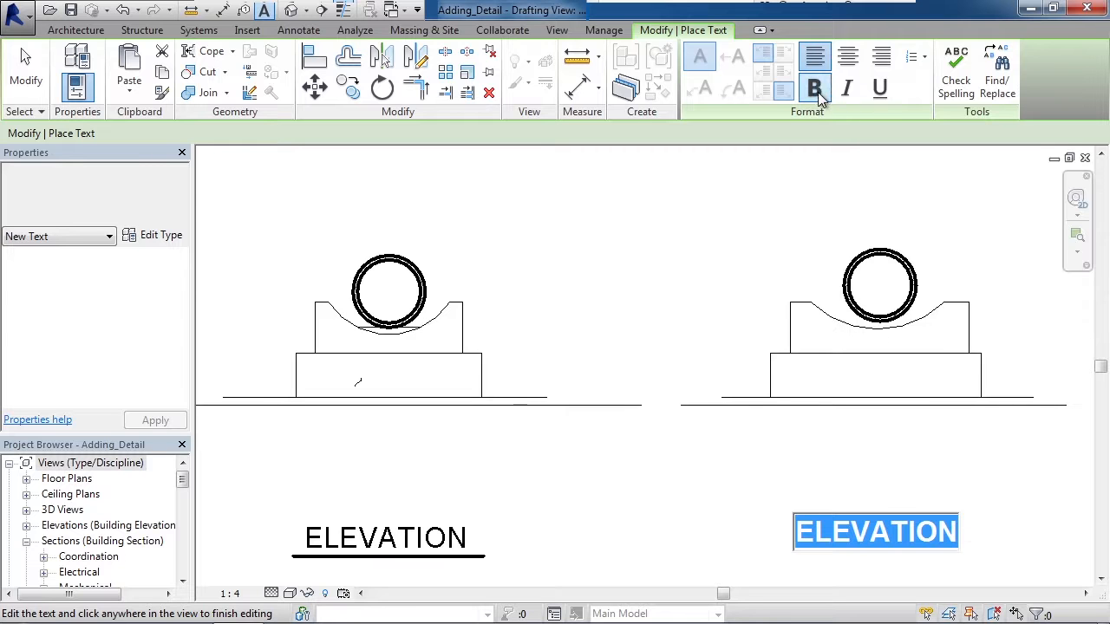
pyautogui.click(889, 94)
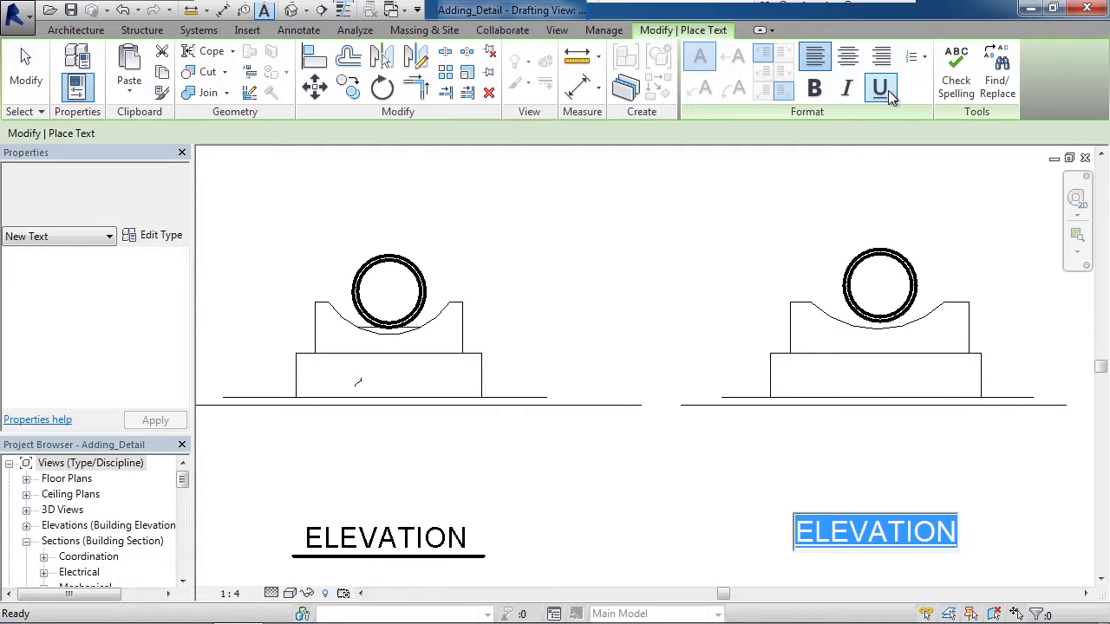
pyautogui.click(654, 507)
pyautogui.press('Escape')
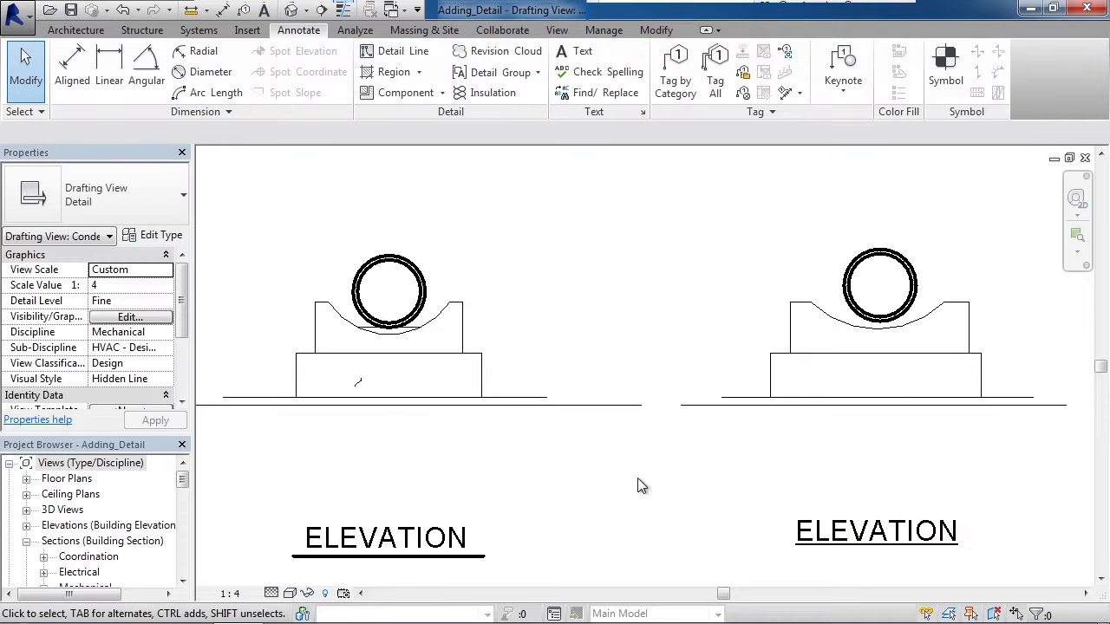